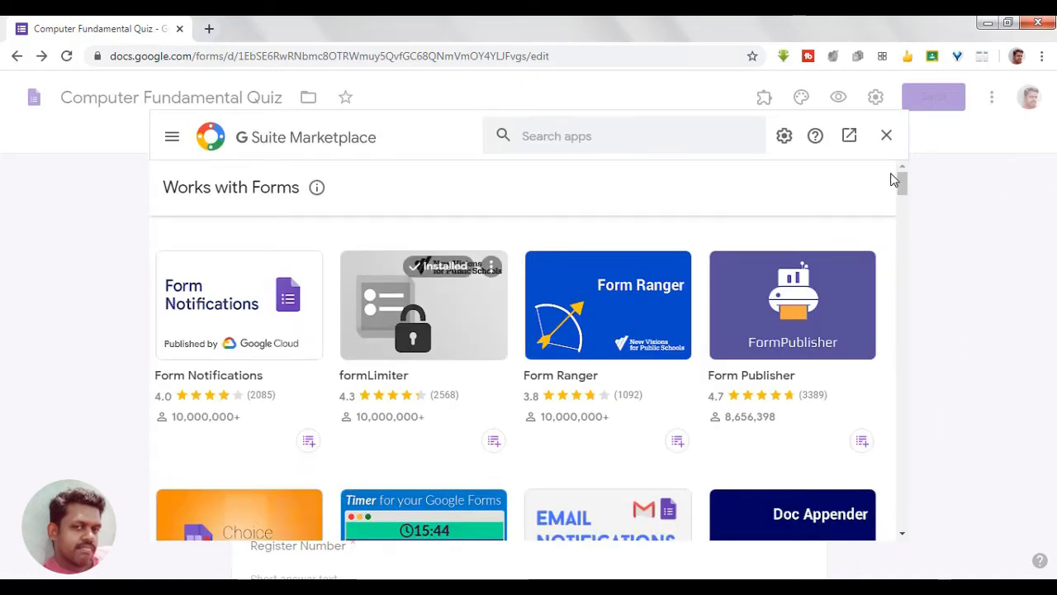
# Step: Find the Certify'em add-on in the G Suite Marketplace and open its details page
pyautogui.moveTo(902, 182); pyautogui.dragTo(900, 217)
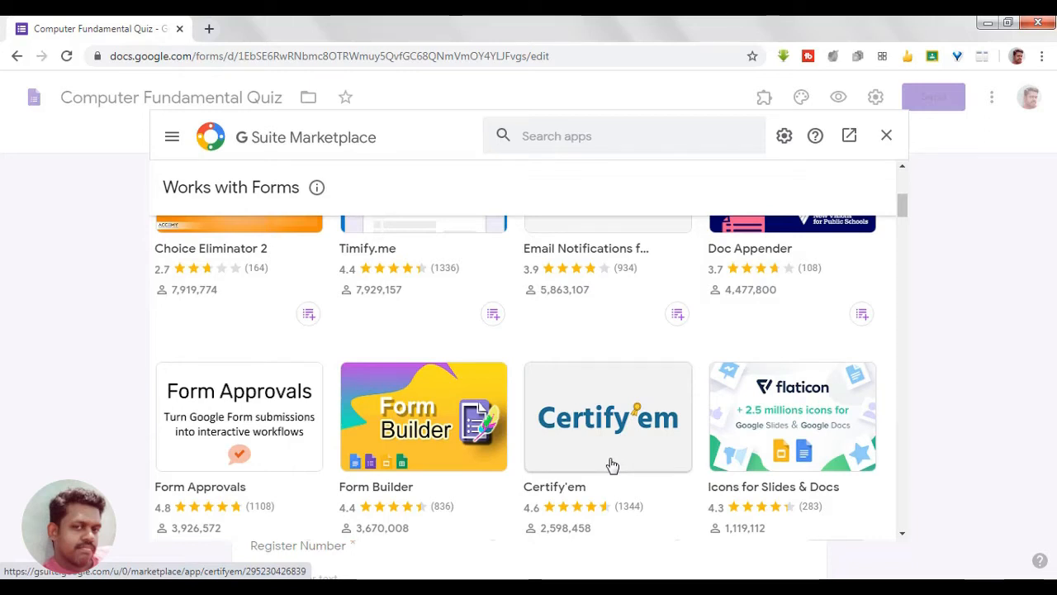
pyautogui.click(612, 466)
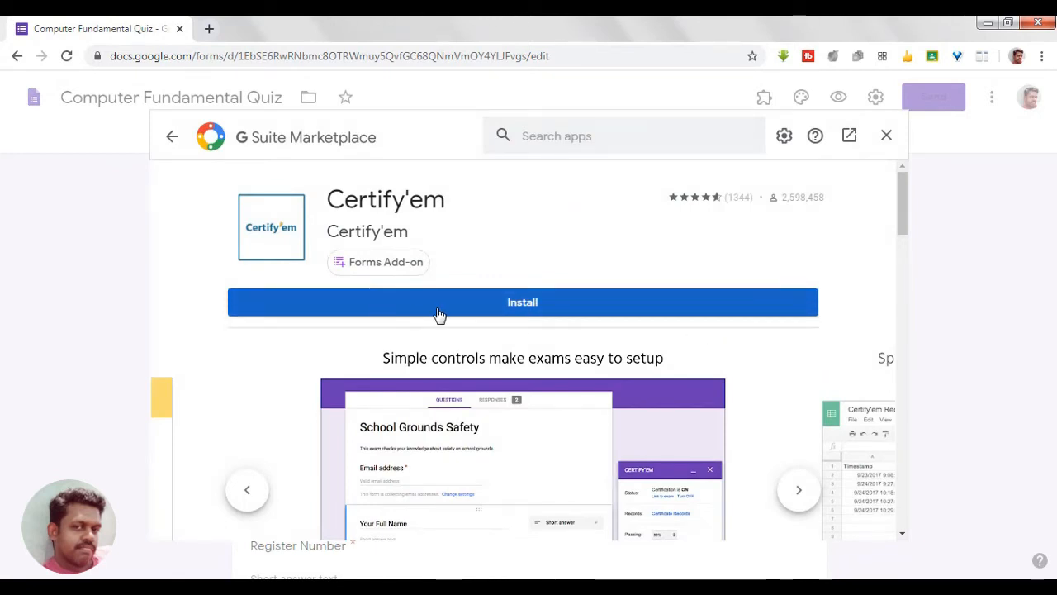
pyautogui.moveTo(900, 206)
pyautogui.mouseDown()
pyautogui.moveTo(898, 296)
pyautogui.moveTo(906, 201)
pyautogui.mouseUp()
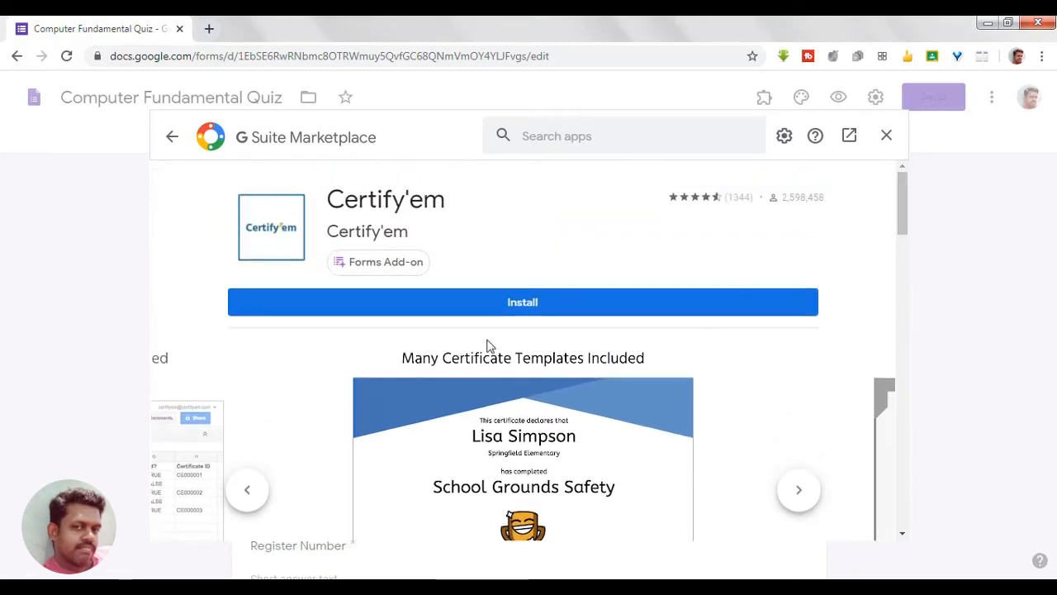
# Step: Install Certify'em, granting it permission with the Google account, and return to the quiz form
pyautogui.click(533, 314)
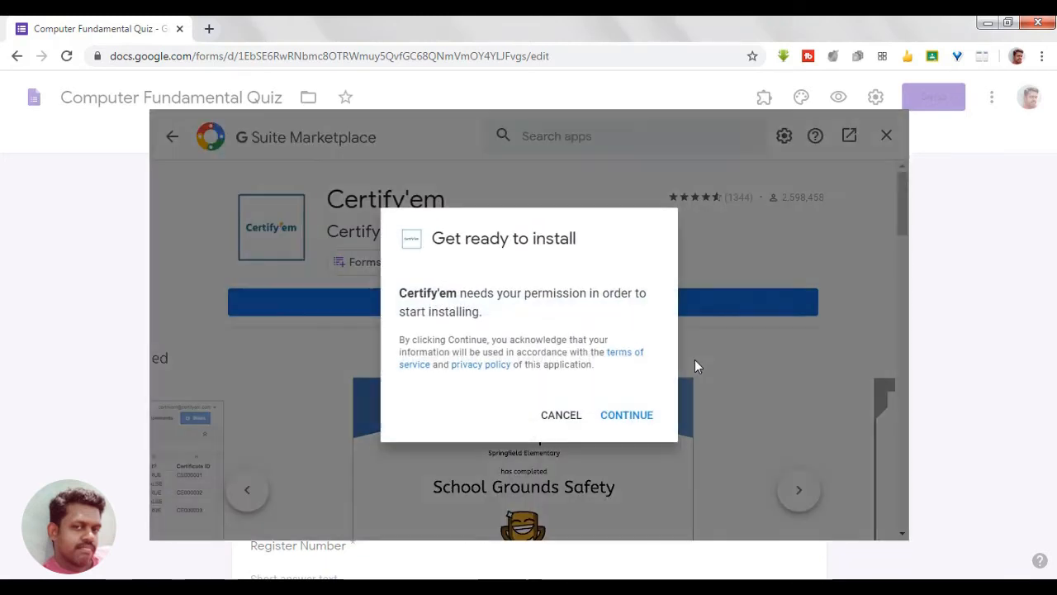
pyautogui.click(616, 424)
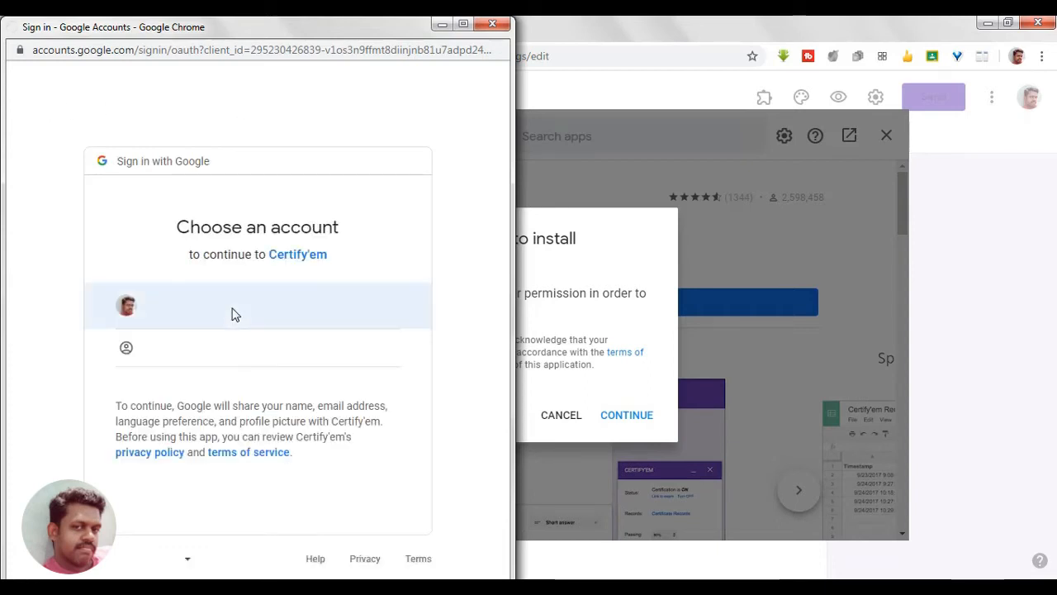
pyautogui.click(223, 307)
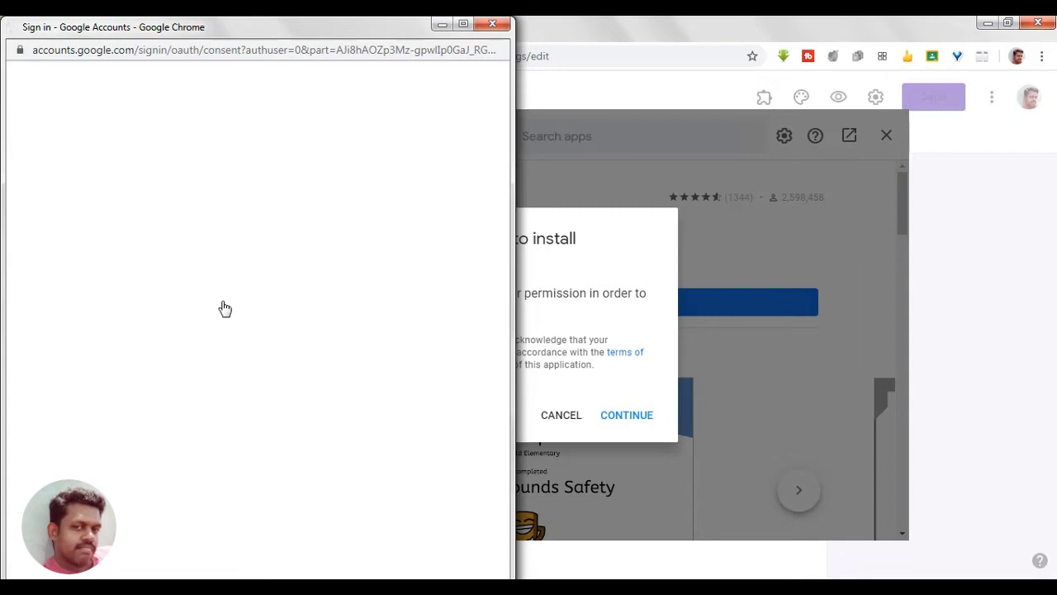
pyautogui.moveTo(508, 216); pyautogui.dragTo(488, 465)
pyautogui.click(356, 518)
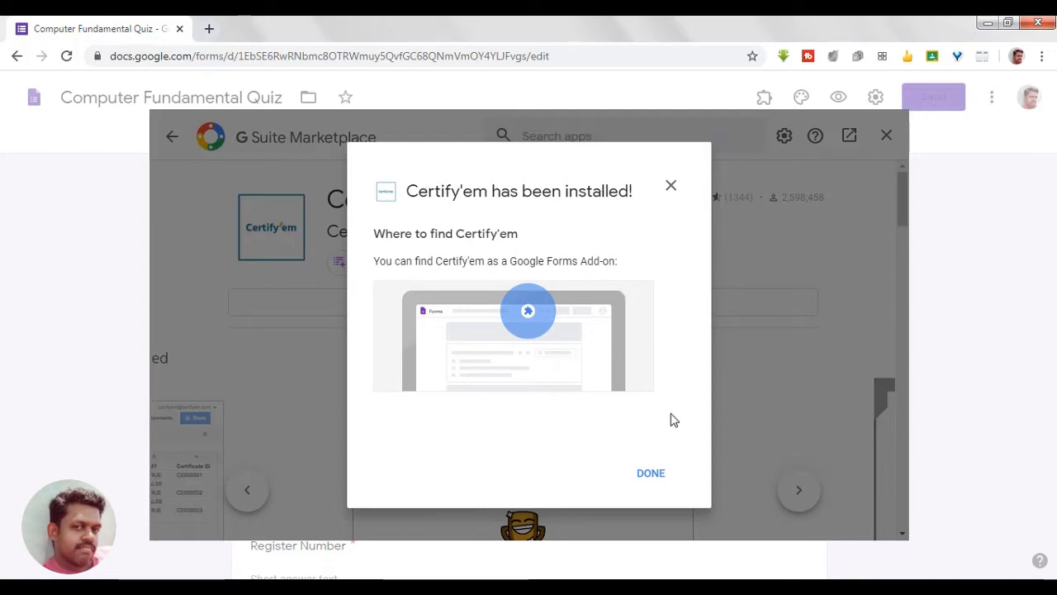
pyautogui.click(659, 479)
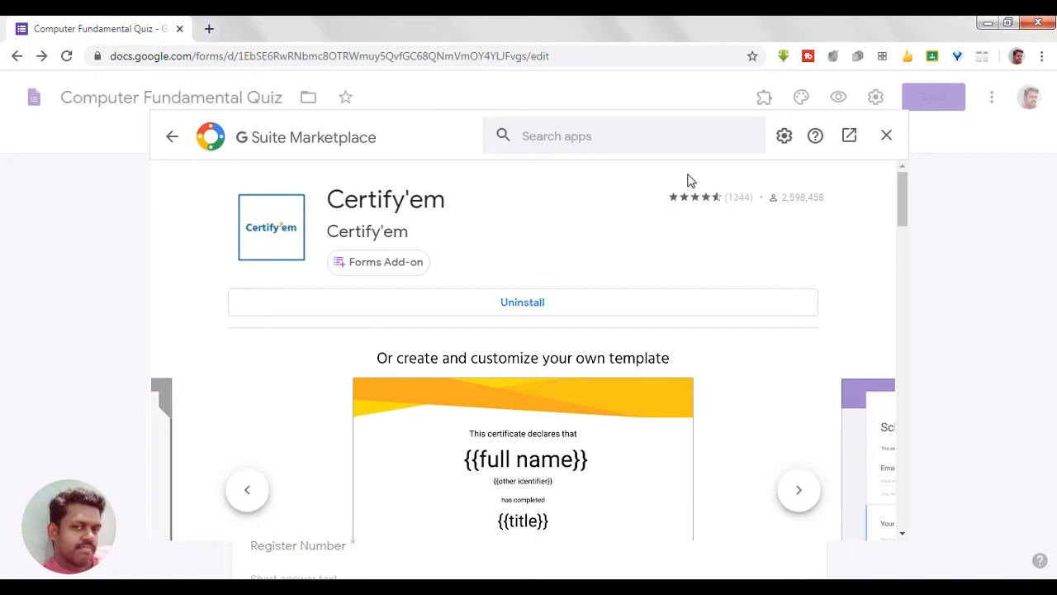
pyautogui.click(887, 134)
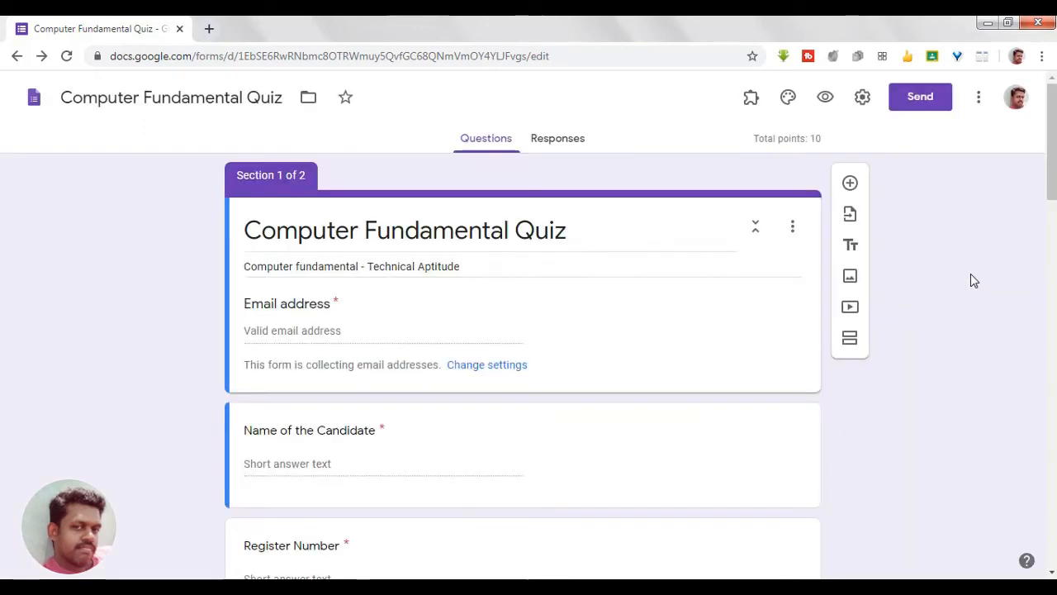
# Step: Show the Certify'em controls for the quiz and turn certification on
pyautogui.click(751, 101)
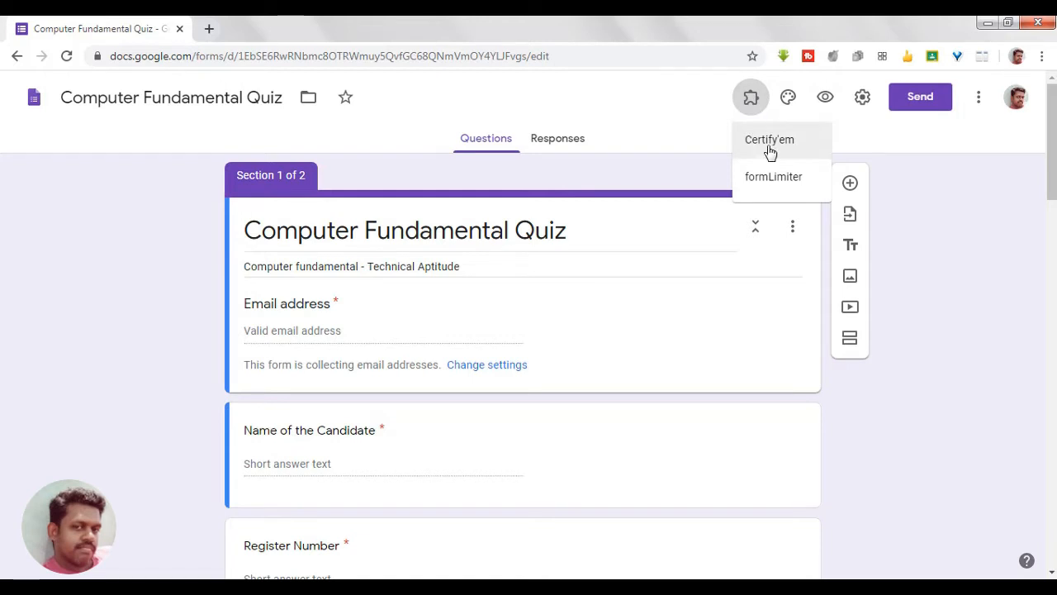
pyautogui.click(770, 153)
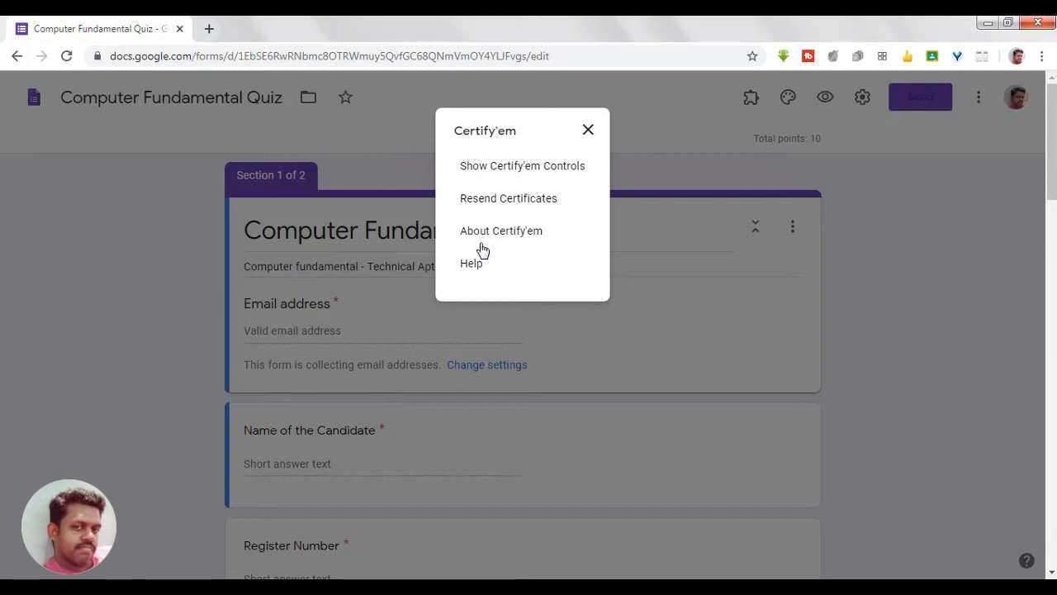
pyautogui.click(518, 168)
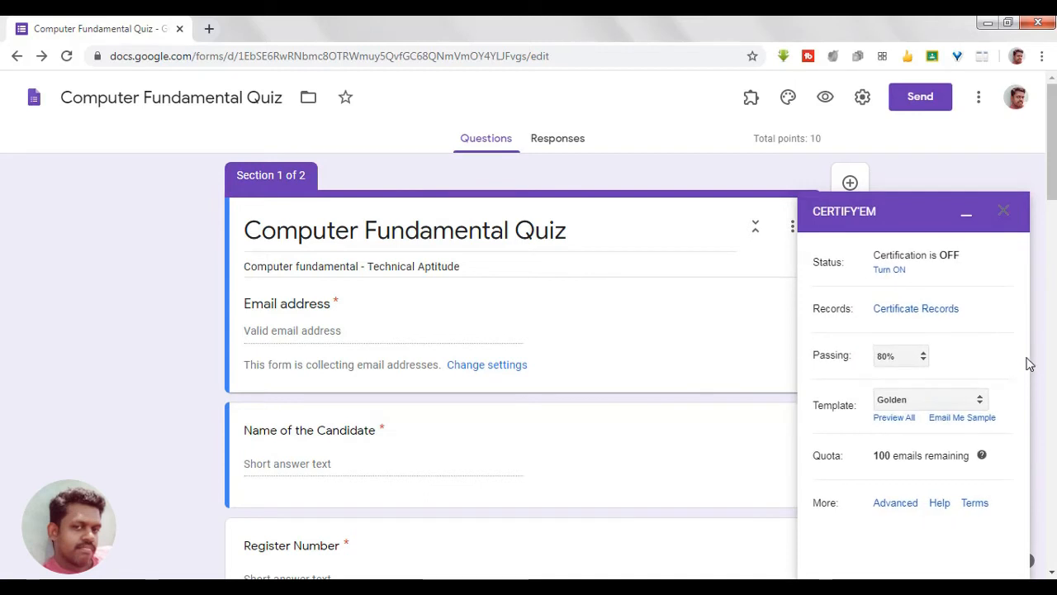
pyautogui.click(892, 271)
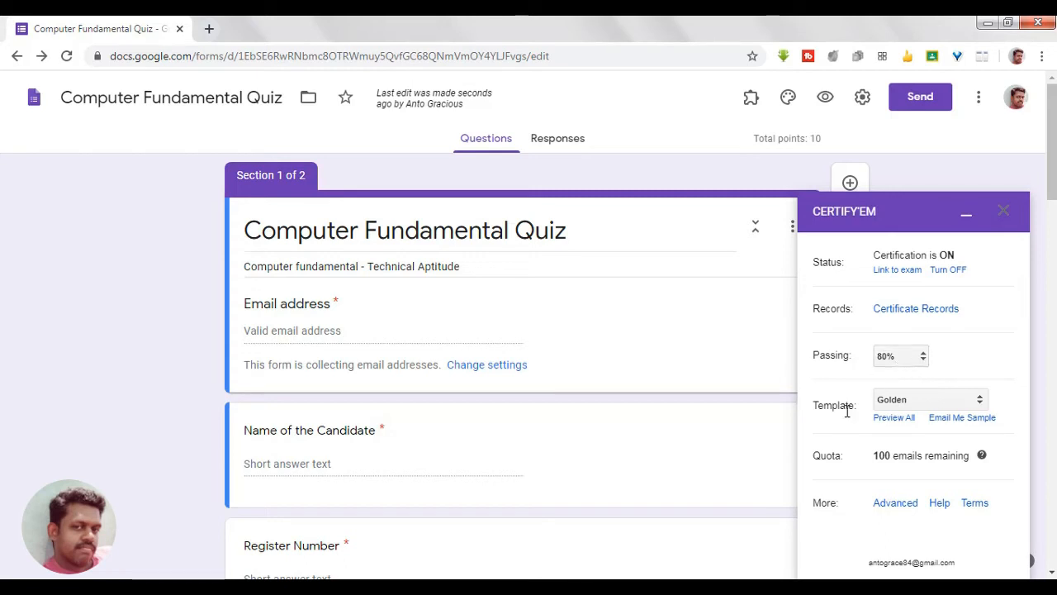
# Step: Check the available certificate templates and read the explanation of the daily email quota
pyautogui.click(980, 401)
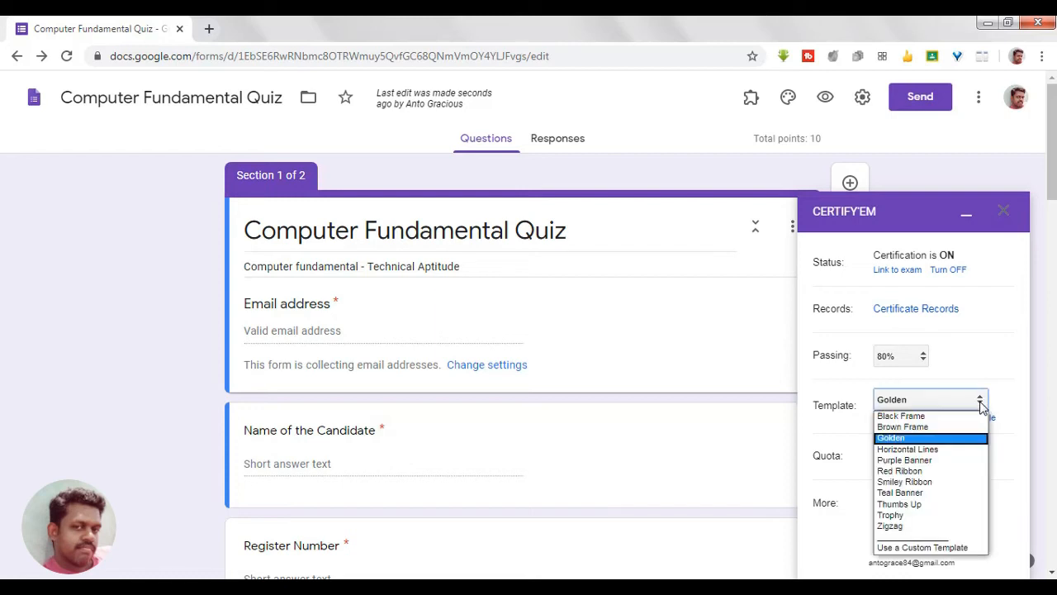
pyautogui.click(1002, 338)
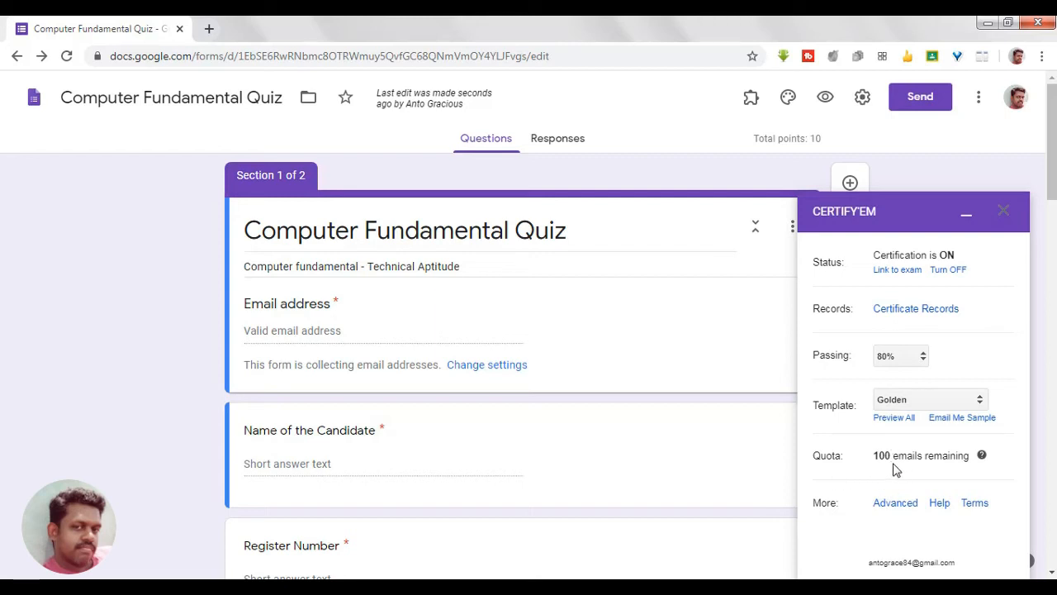
pyautogui.click(983, 457)
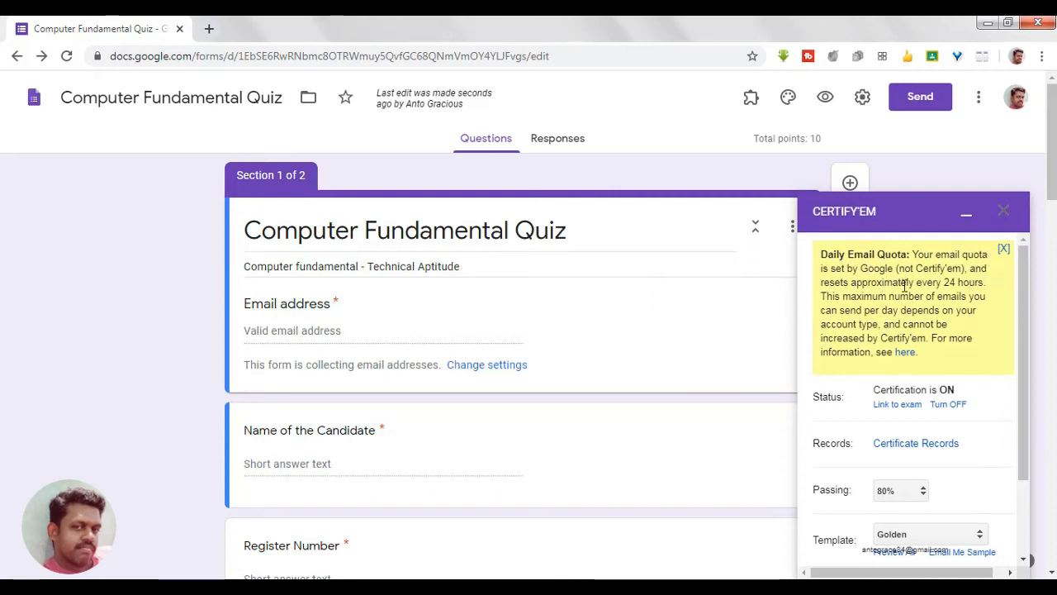
pyautogui.click(1002, 250)
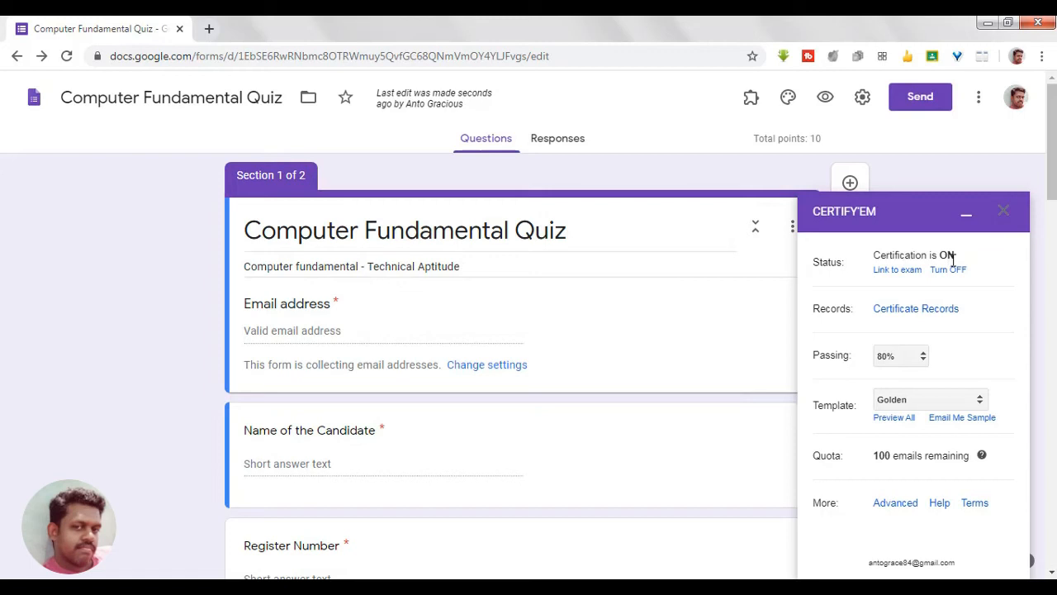
# Step: View the linked exam form and the Certify'em Records spreadsheet, closing each to return to the quiz editor
pyautogui.click(893, 280)
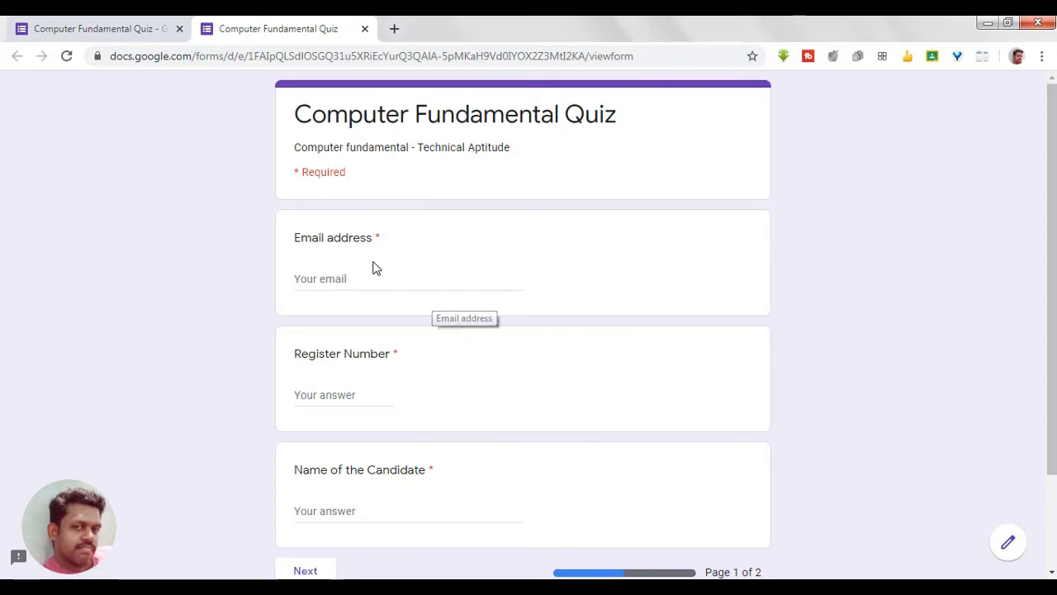
pyautogui.moveTo(1052, 136); pyautogui.dragTo(1052, 298)
pyautogui.moveTo(1049, 250); pyautogui.dragTo(1046, 129)
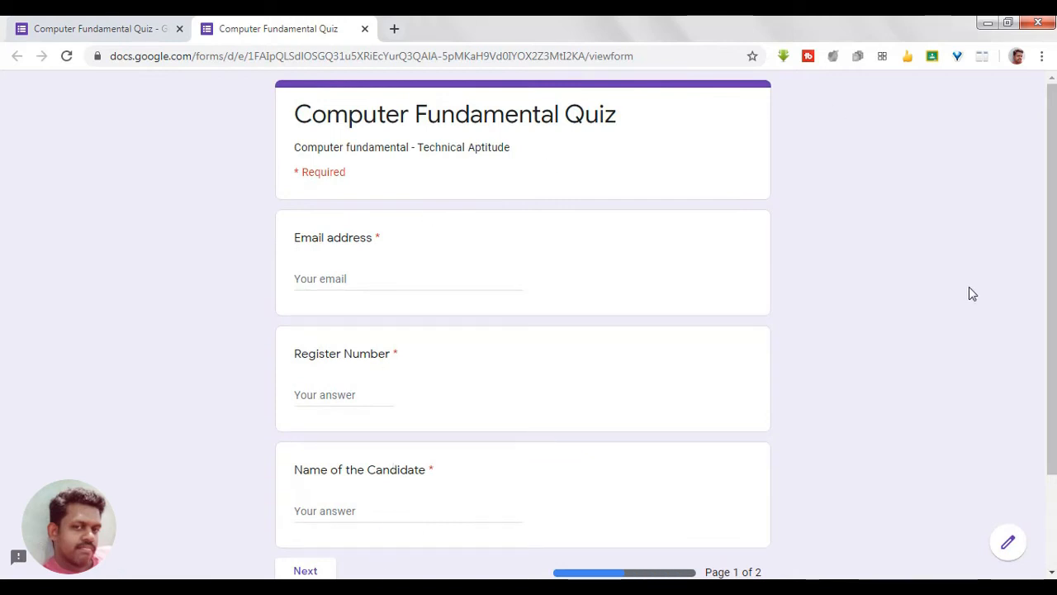
pyautogui.click(364, 29)
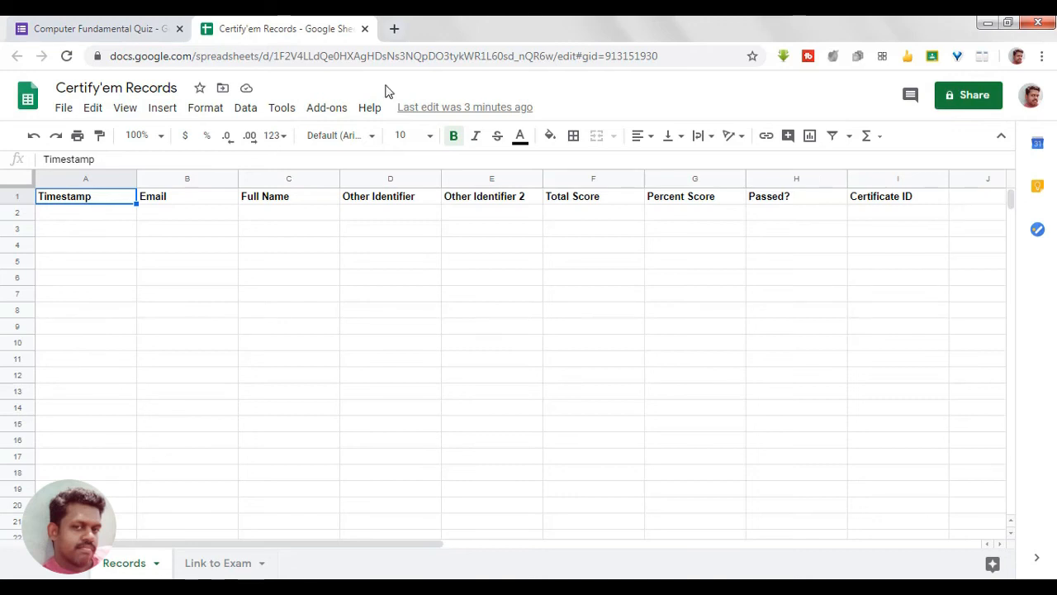
pyautogui.click(364, 28)
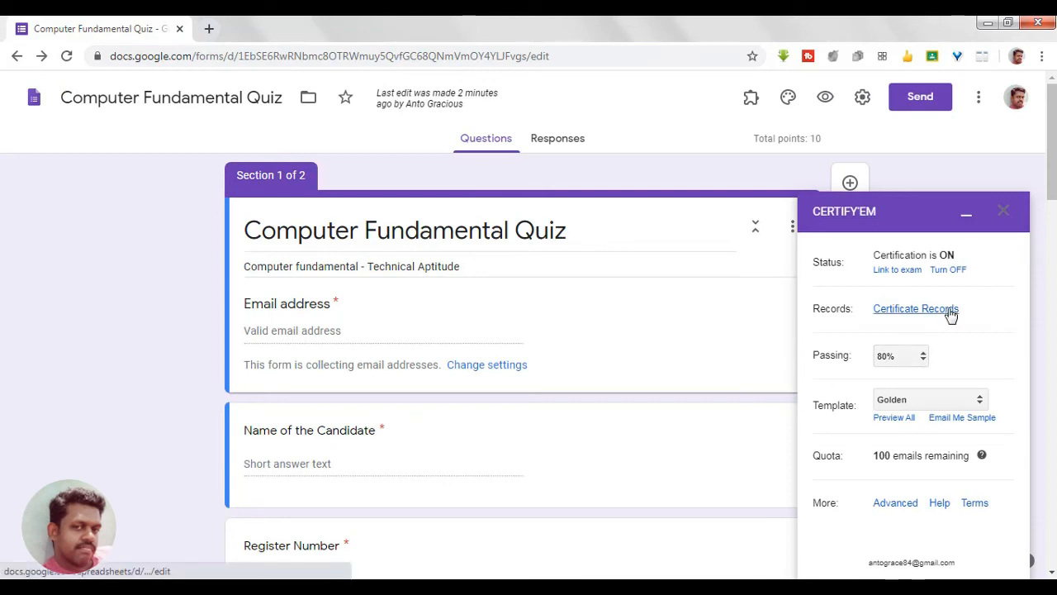
# Step: Reselect the Golden certificate template and try the Use a Custom Template option
pyautogui.click(979, 401)
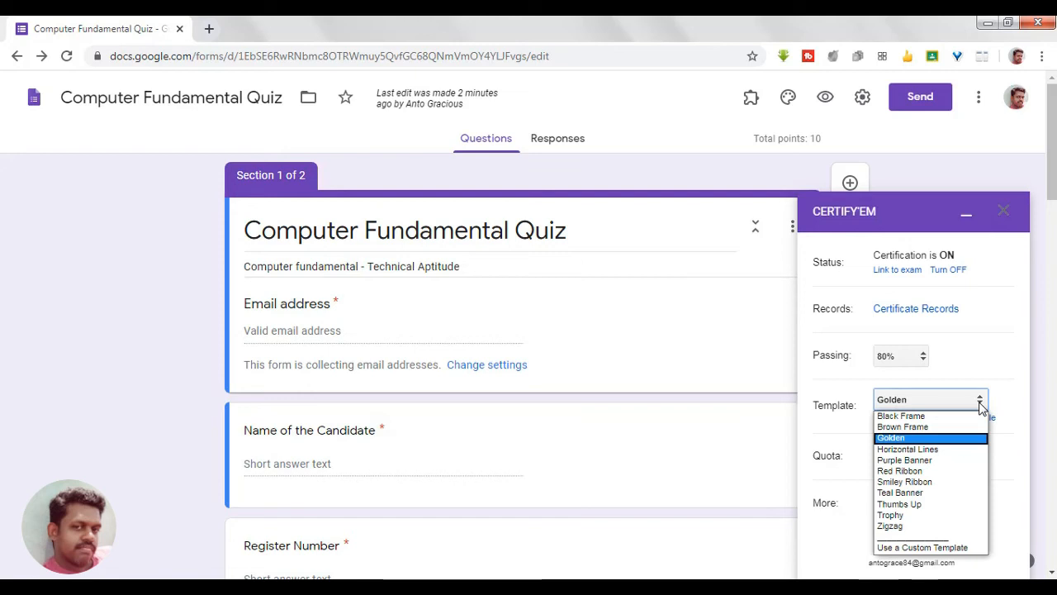
pyautogui.click(929, 439)
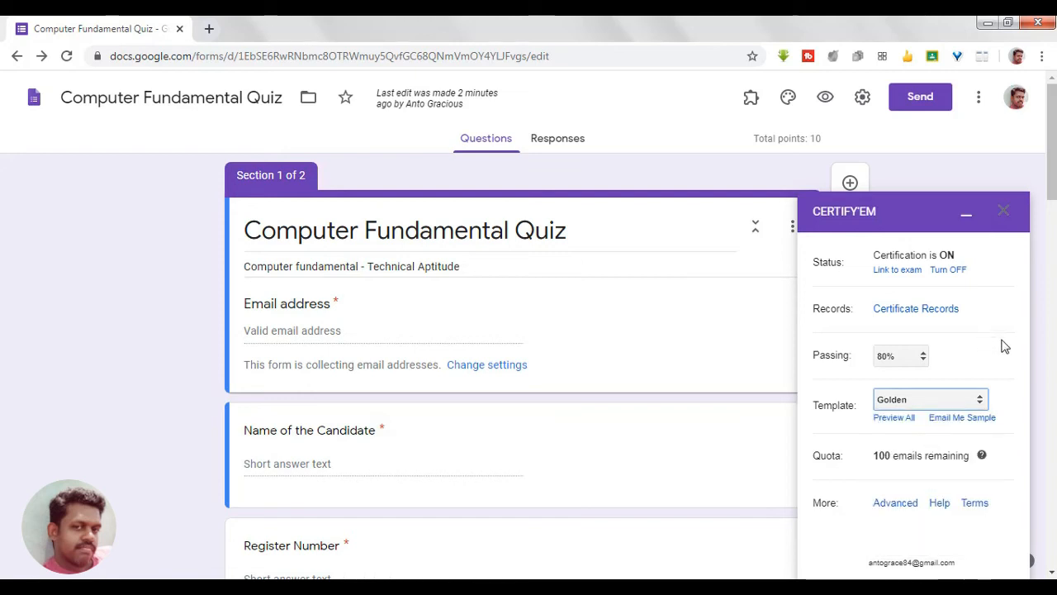
pyautogui.click(981, 401)
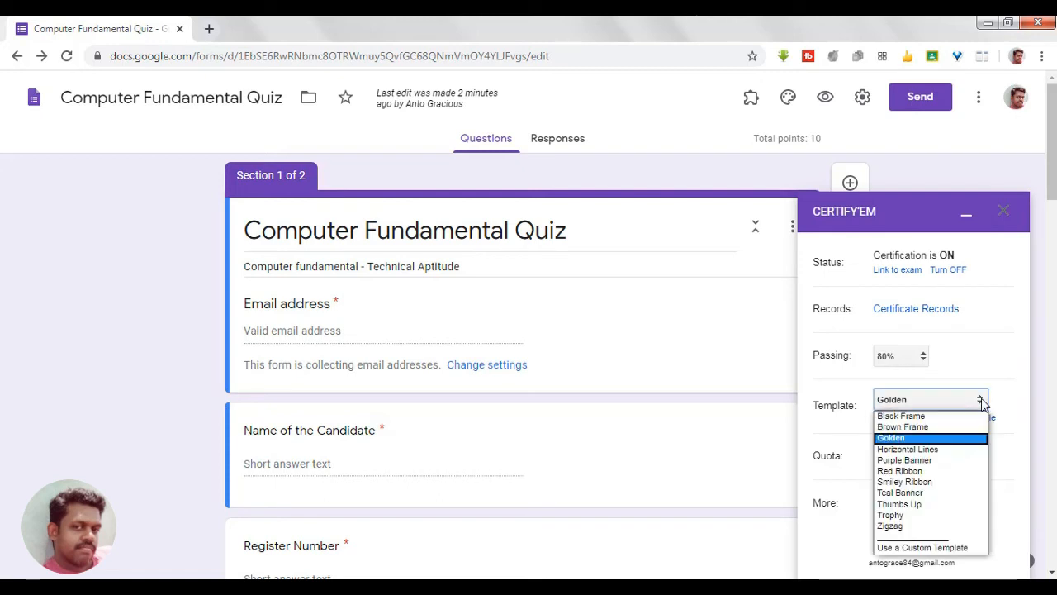
pyautogui.click(933, 552)
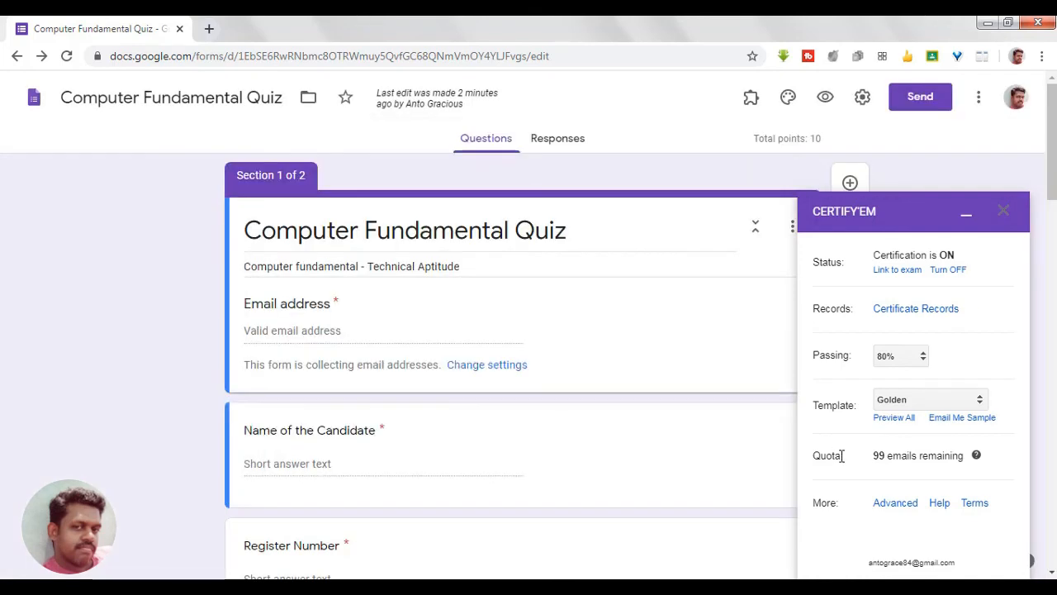
# Step: Preview all the Certify'em certificate templates on its website and recheck the template choices in the quiz controls
pyautogui.click(893, 417)
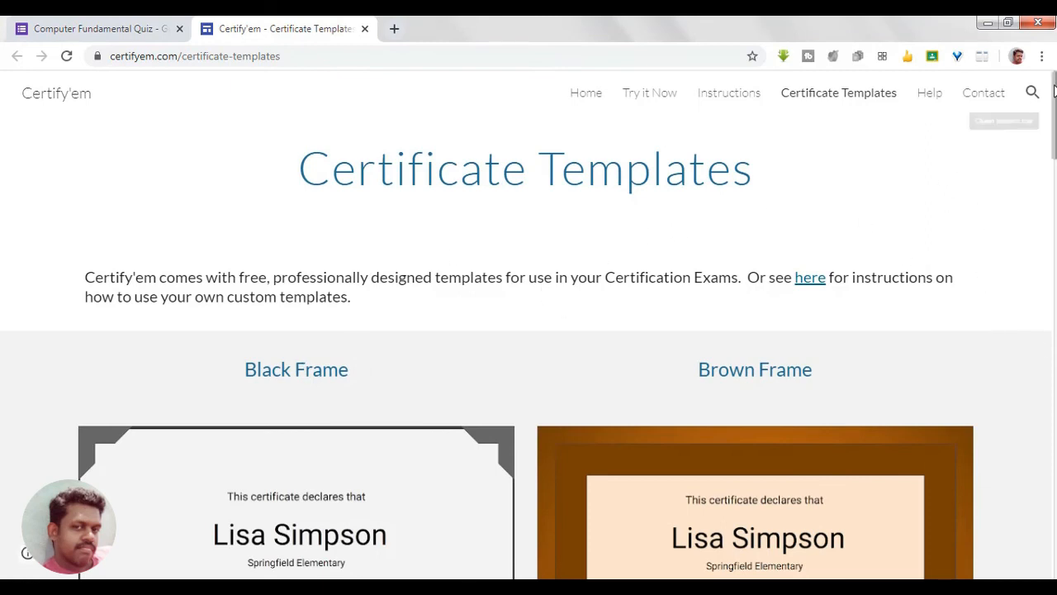
pyautogui.scroll(-1, 1055, 101)
pyautogui.moveTo(1055, 100); pyautogui.dragTo(1039, 78)
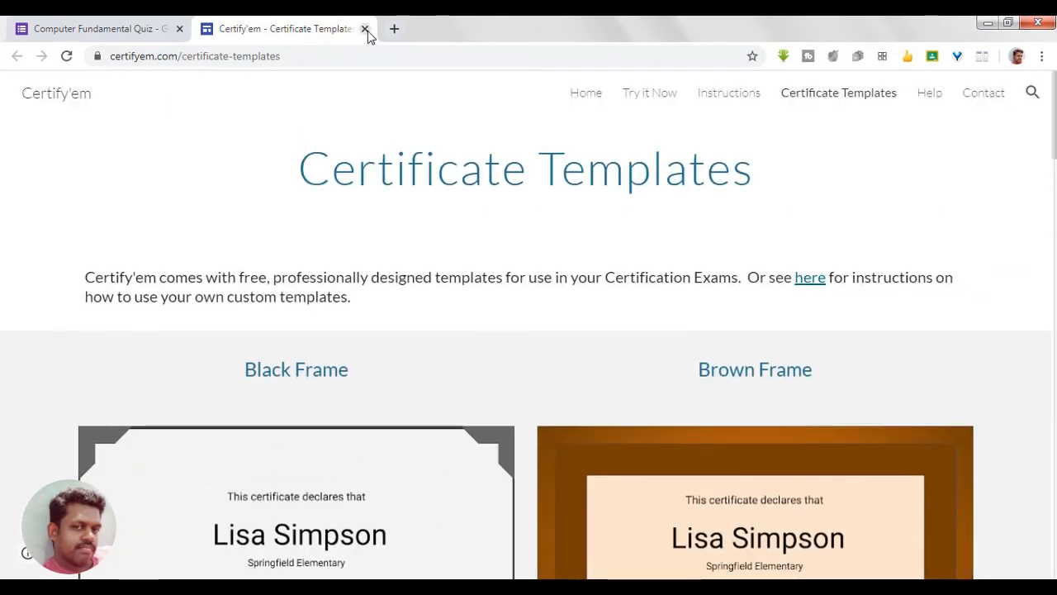
pyautogui.hotkey('ctrl', 'w')
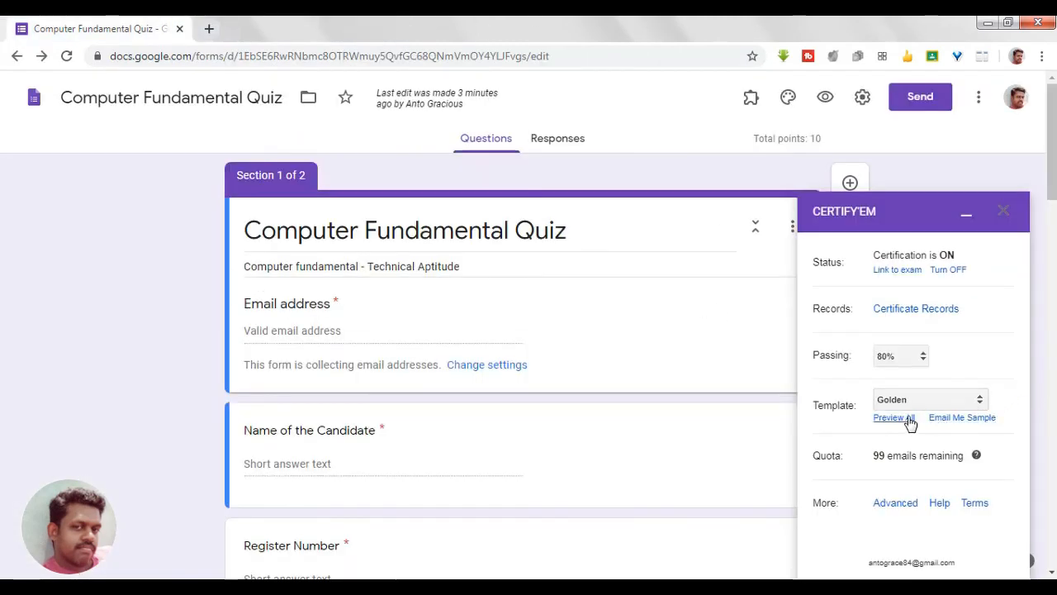
pyautogui.click(980, 403)
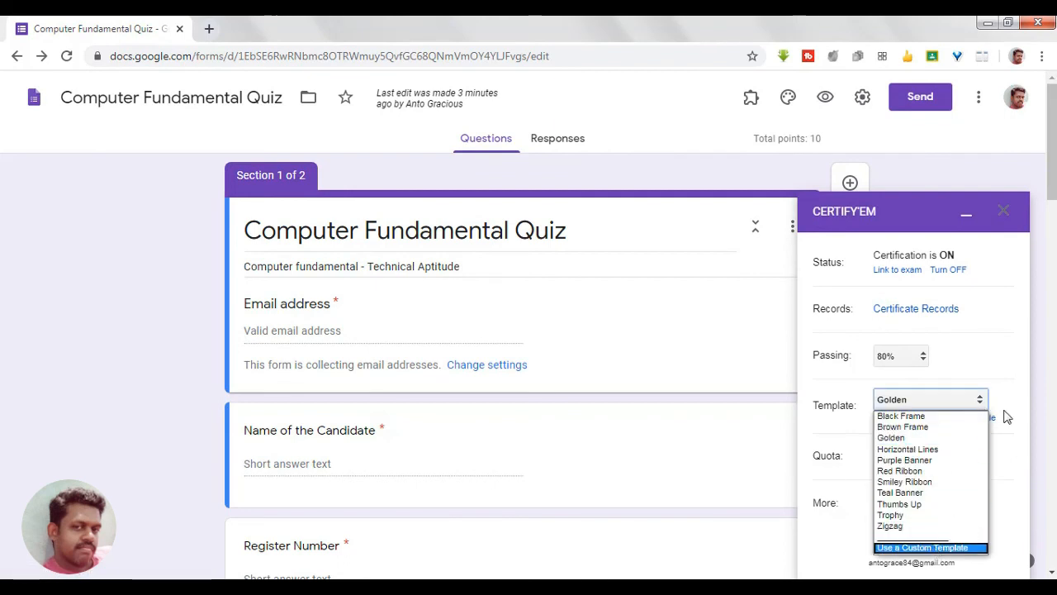
pyautogui.click(1025, 344)
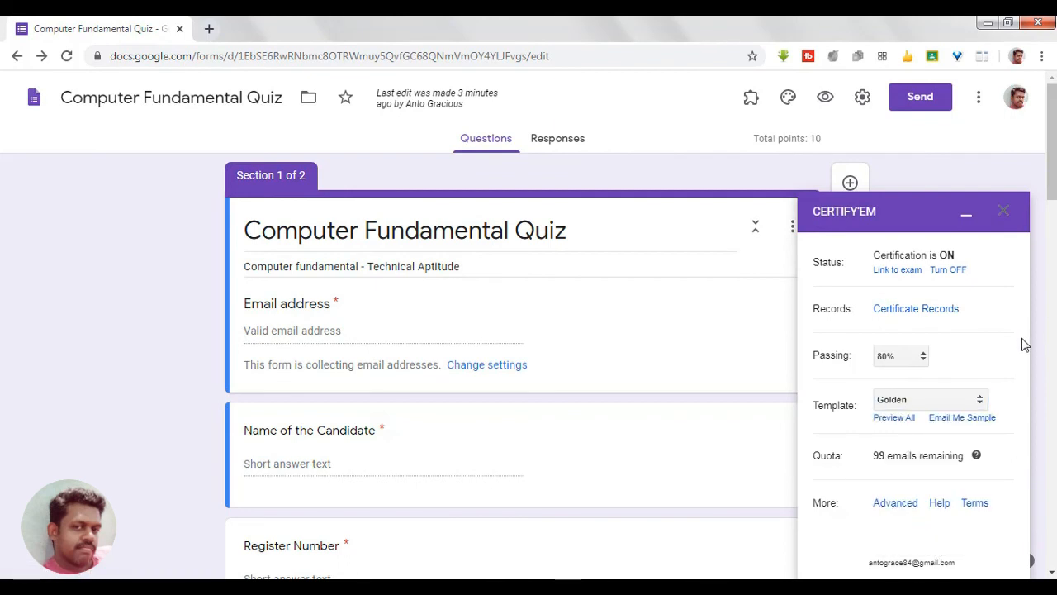
# Step: Review Certify'em's advanced exam, email and certificate options without changing them, and close the Certify'em controls
pyautogui.click(888, 509)
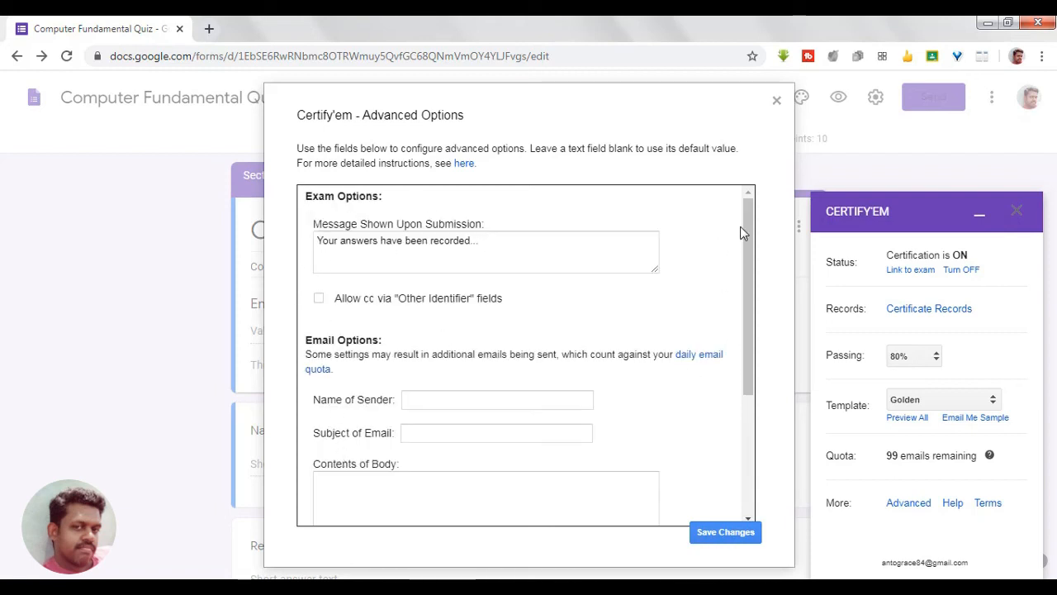
pyautogui.moveTo(747, 228); pyautogui.dragTo(724, 394)
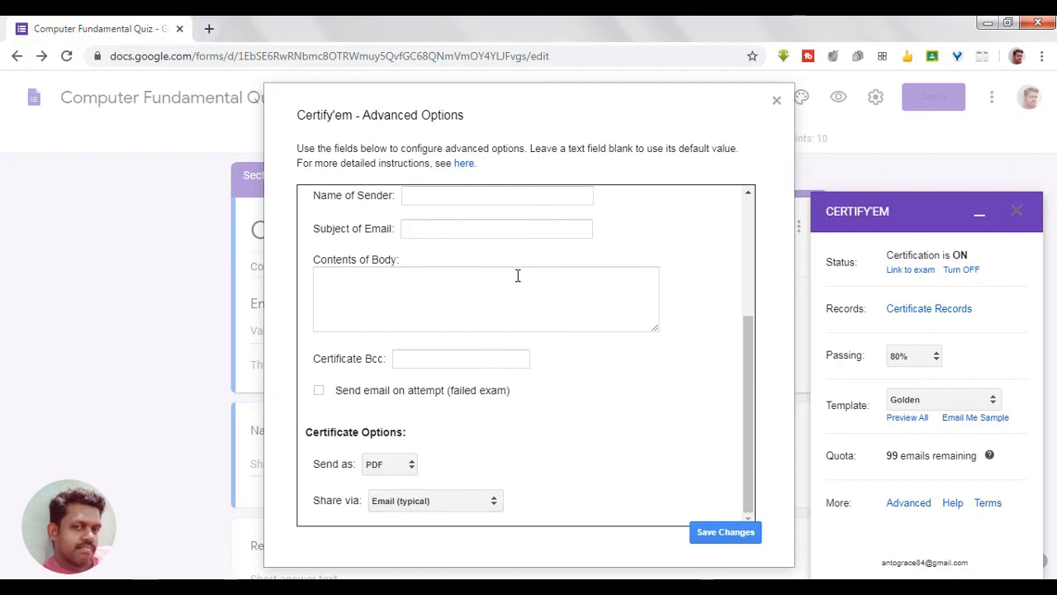
pyautogui.click(777, 103)
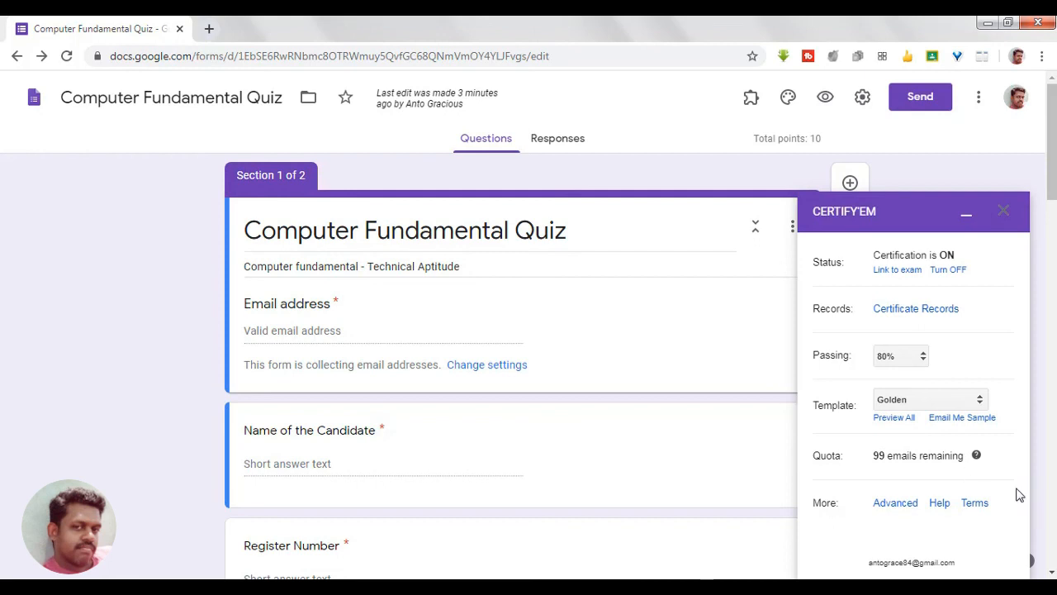
pyautogui.click(1005, 214)
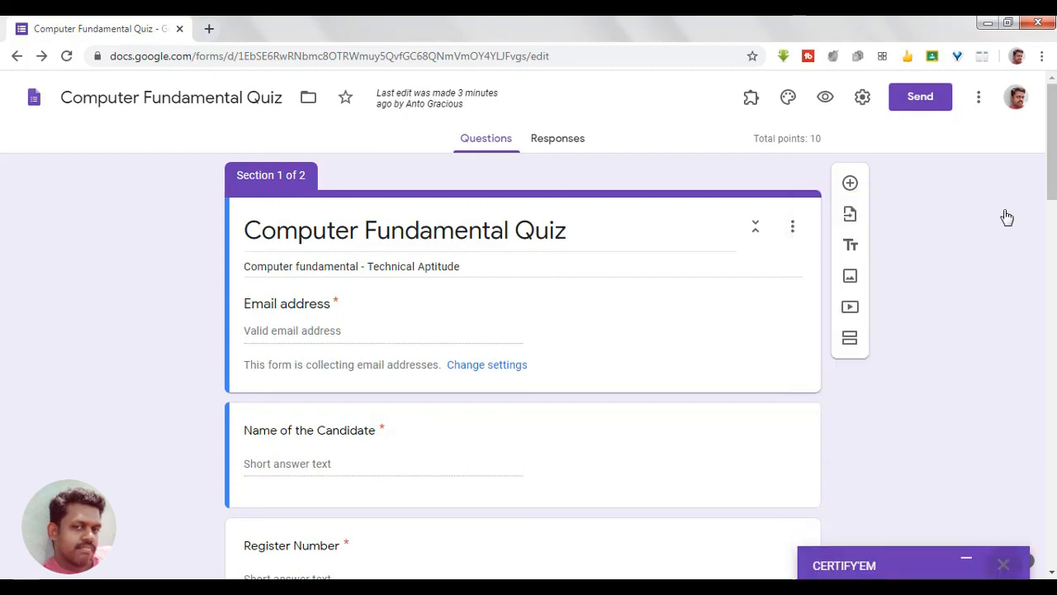